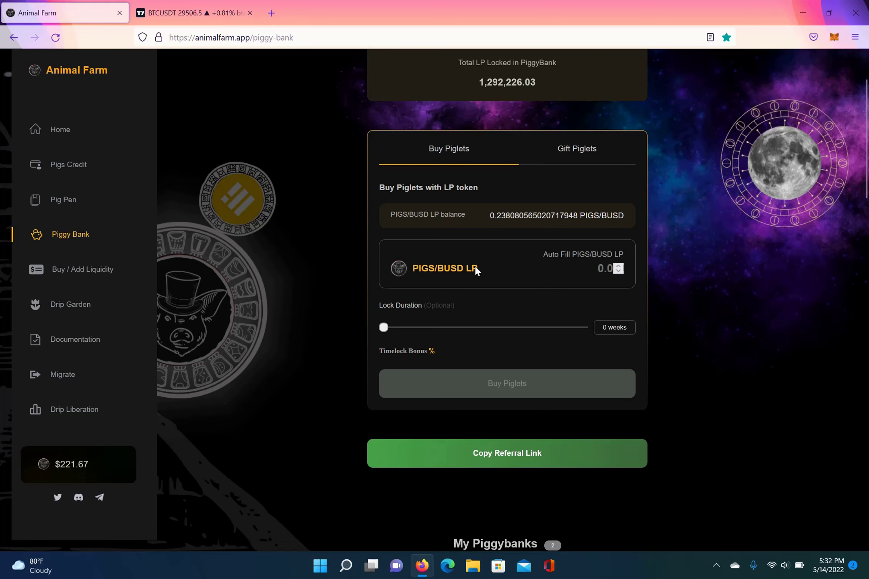
# Set up a PancakeSwap trade paying 50 BUSD for about 0.22443 AFP
pyautogui.click(87, 276)
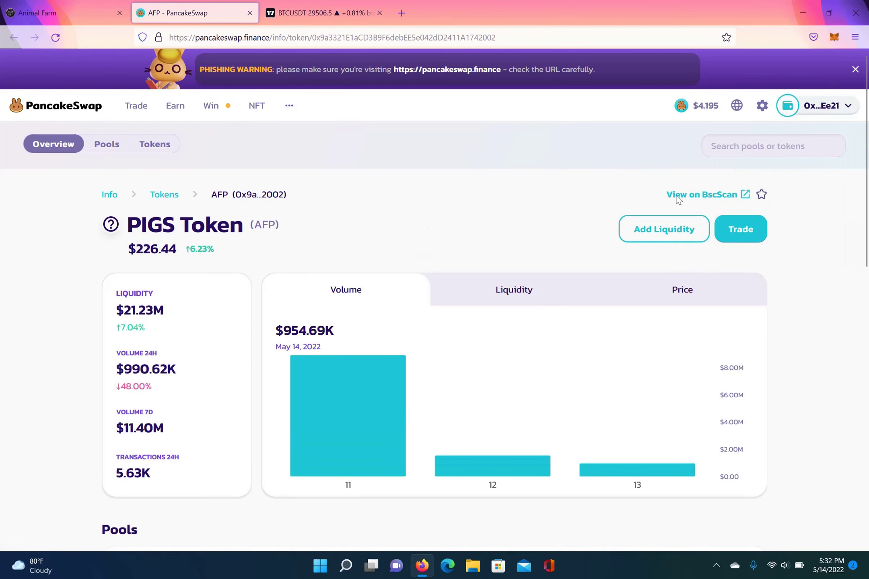
pyautogui.click(742, 230)
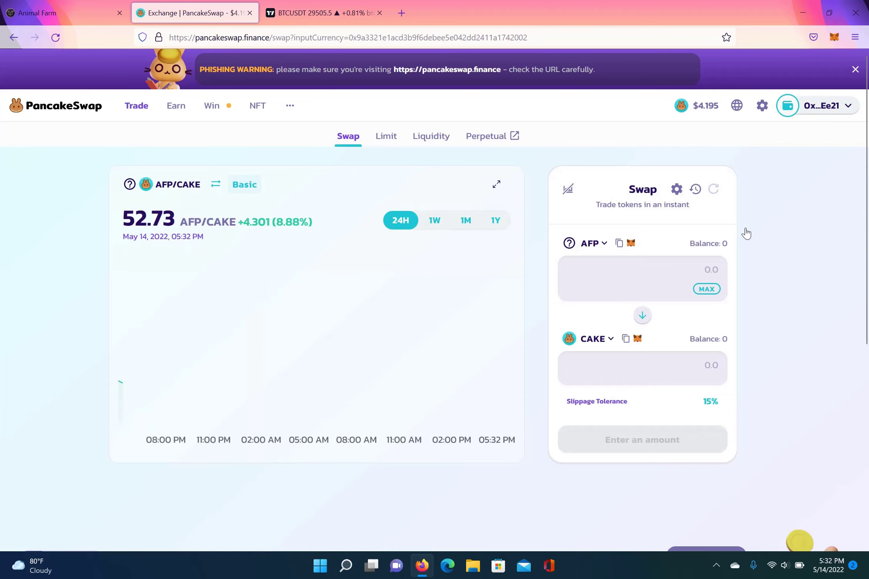
pyautogui.click(642, 316)
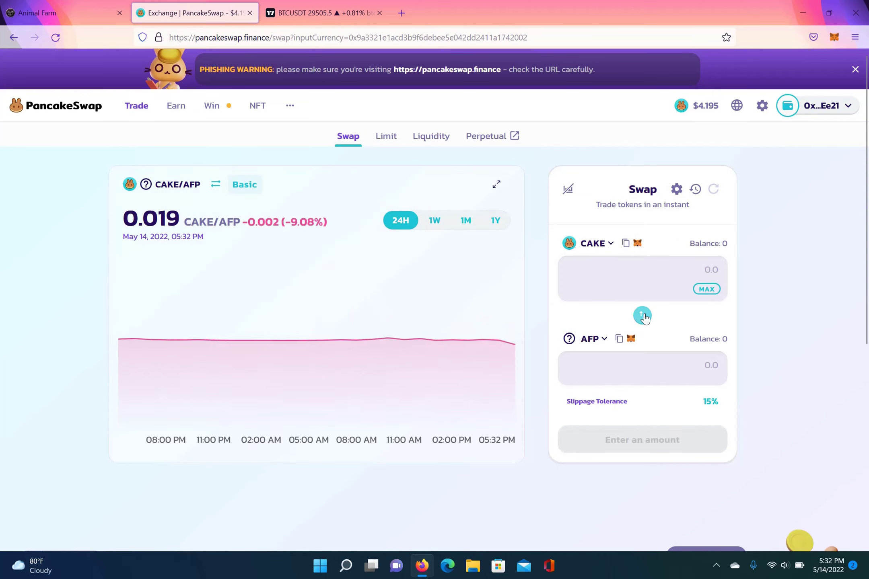
pyautogui.click(609, 246)
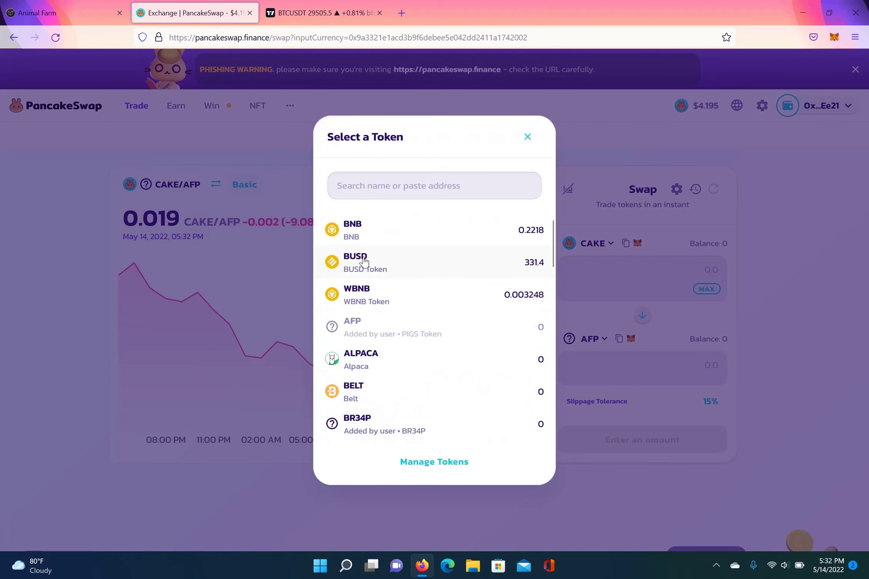
pyautogui.click(364, 262)
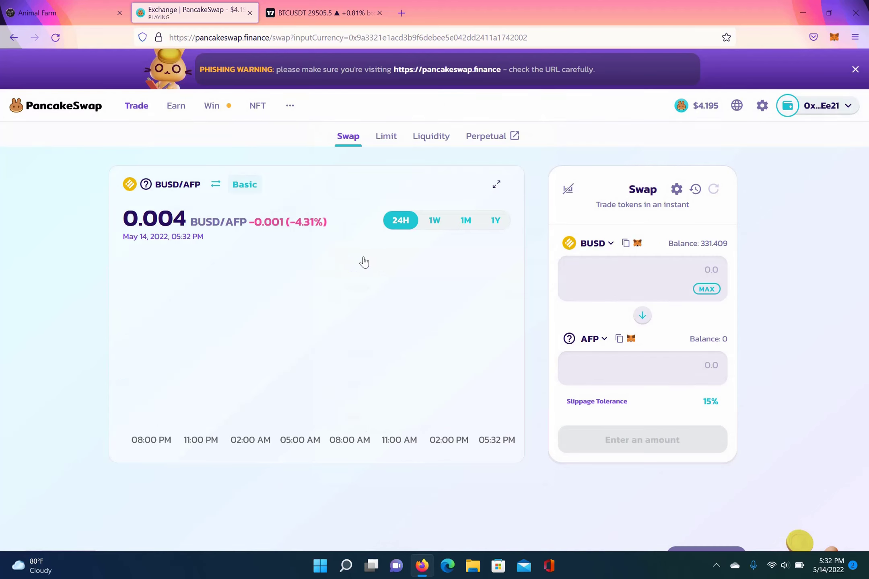
pyautogui.click(682, 271)
pyautogui.write('50')
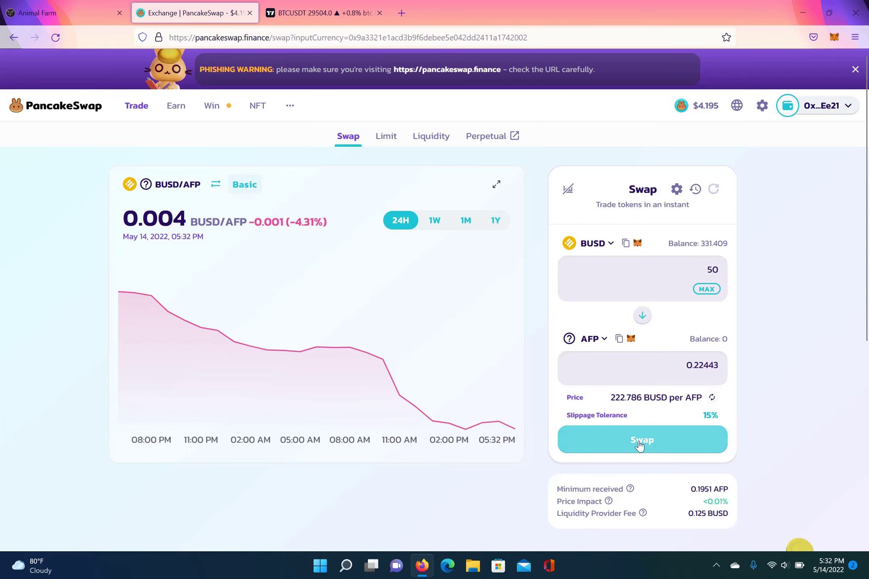
# Confirm the 50 BUSD to AFP swap and approve it in MetaMask
pyautogui.click(657, 441)
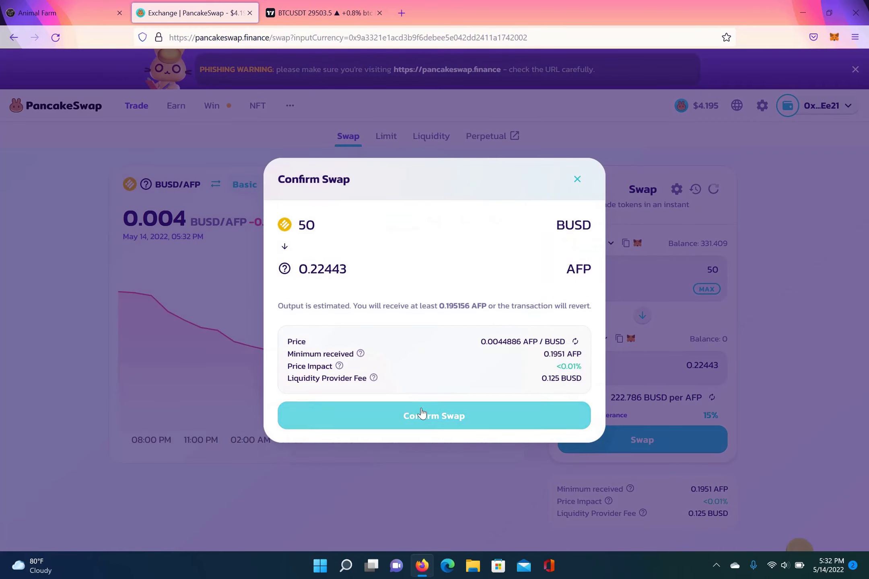
pyautogui.click(421, 415)
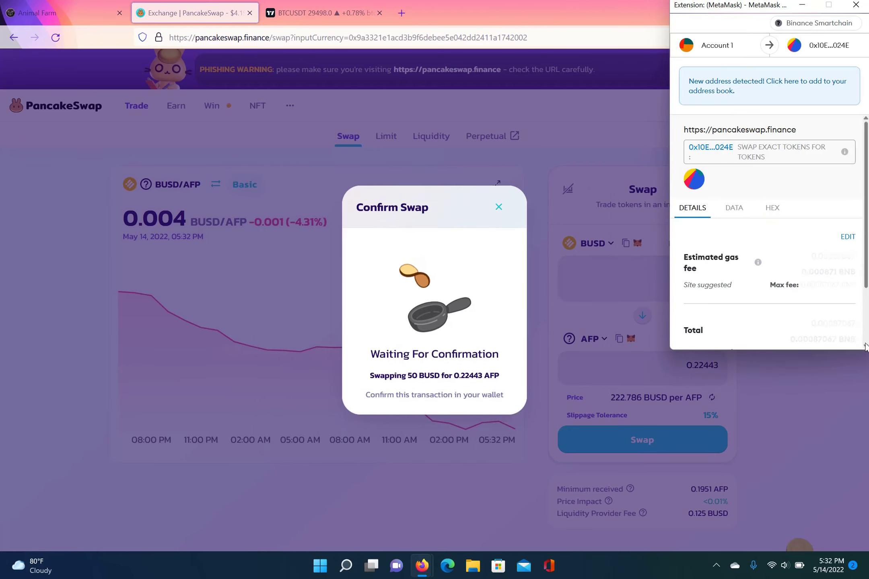
pyautogui.scroll(-2, 866, 344)
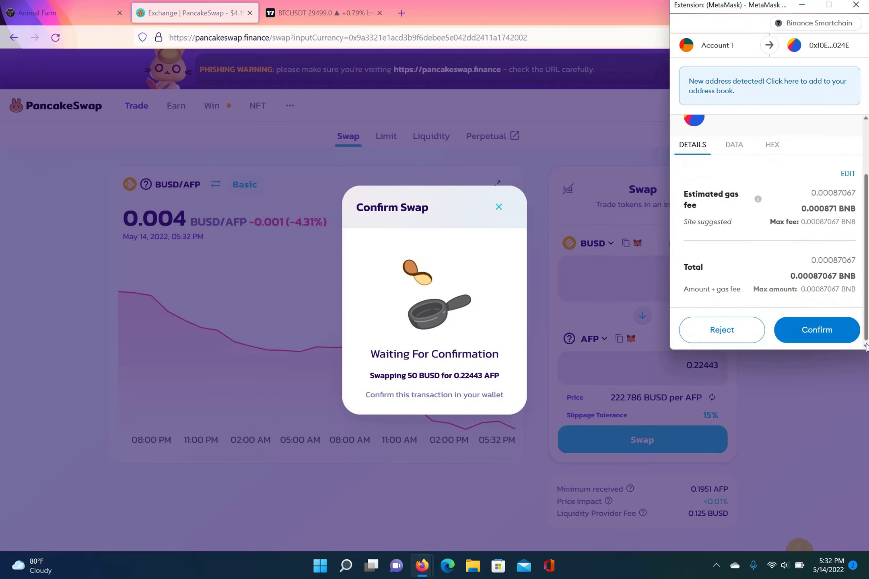
pyautogui.click(830, 329)
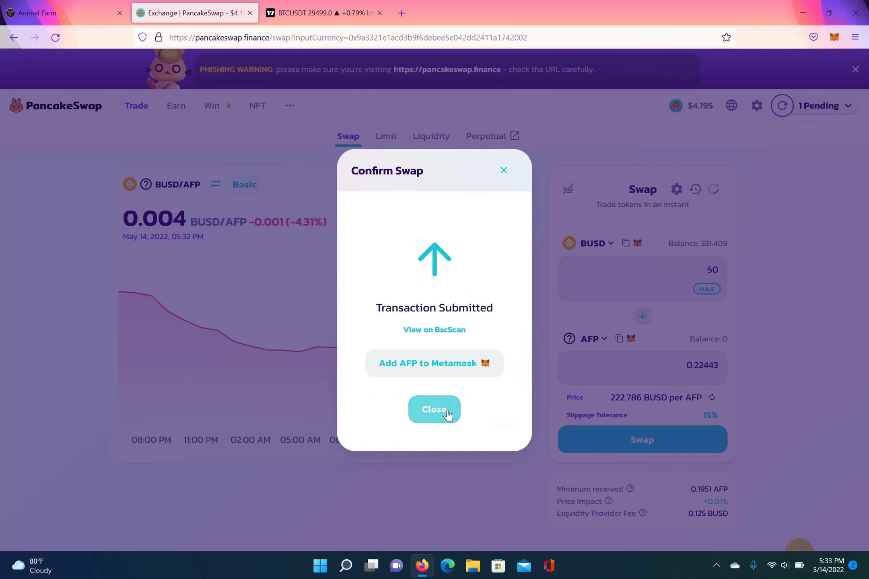
pyautogui.click(449, 415)
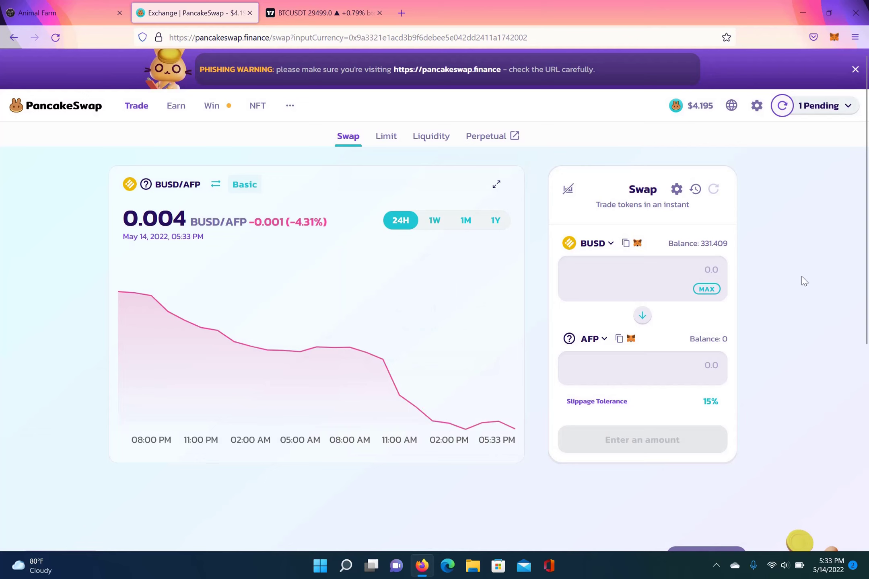
# Check the swap status in MetaMask and dismiss the transaction notifications
pyautogui.moveTo(815, 122)
pyautogui.click(835, 38)
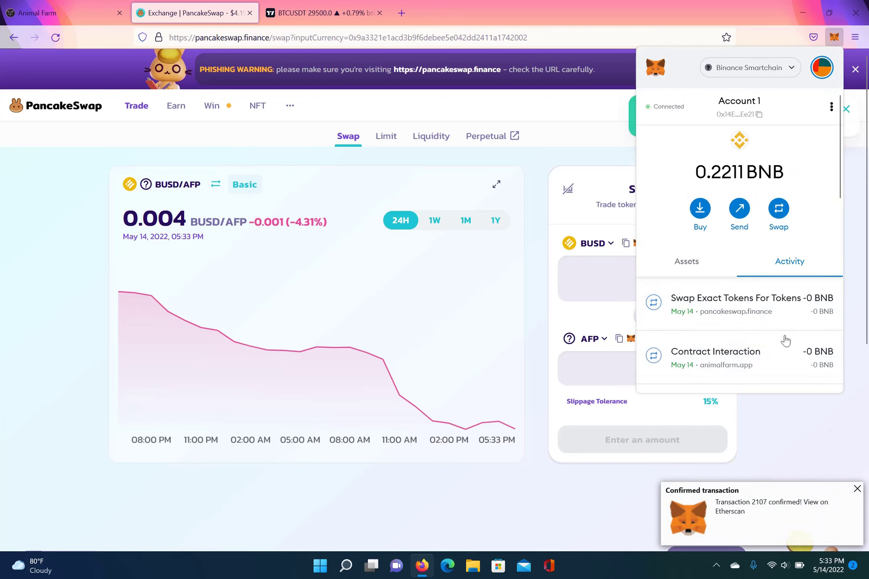
pyautogui.click(815, 421)
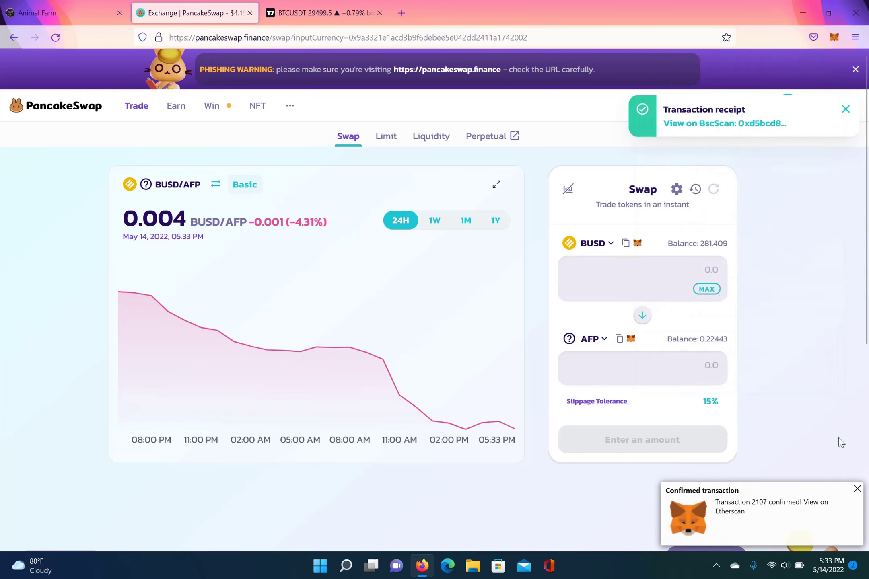
pyautogui.click(857, 491)
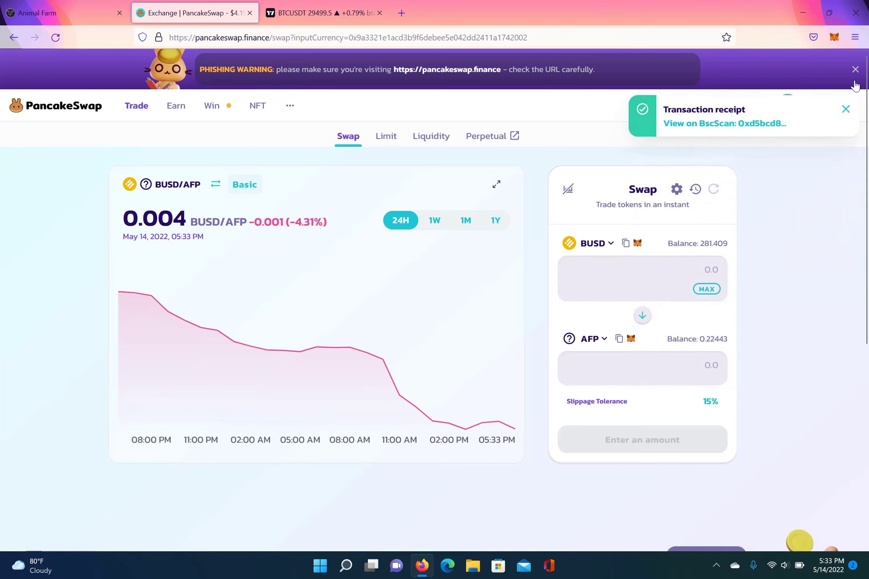
pyautogui.click(847, 111)
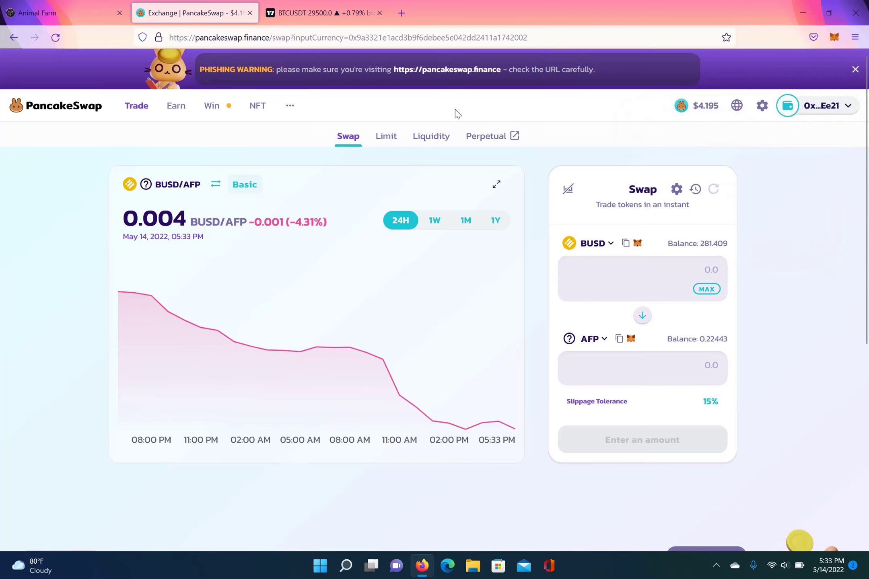
# Start adding AFP/BUSD liquidity with the full 0.22443 AFP balance and 49.8751 BUSD
pyautogui.click(249, 13)
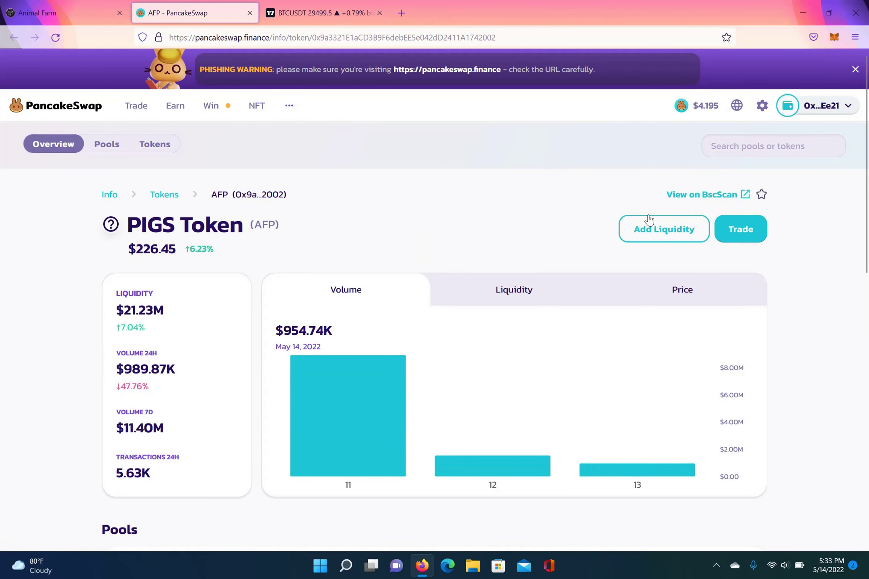
pyautogui.click(665, 237)
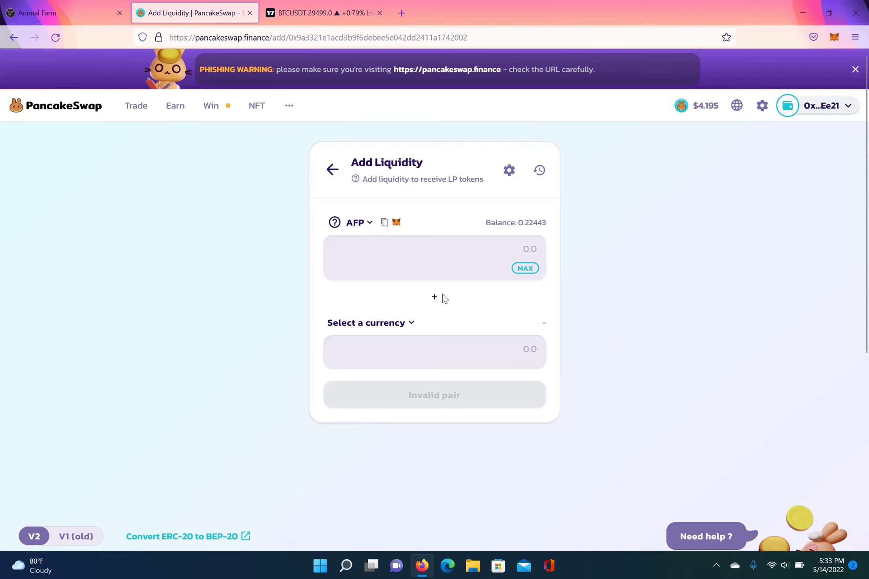
pyautogui.click(410, 324)
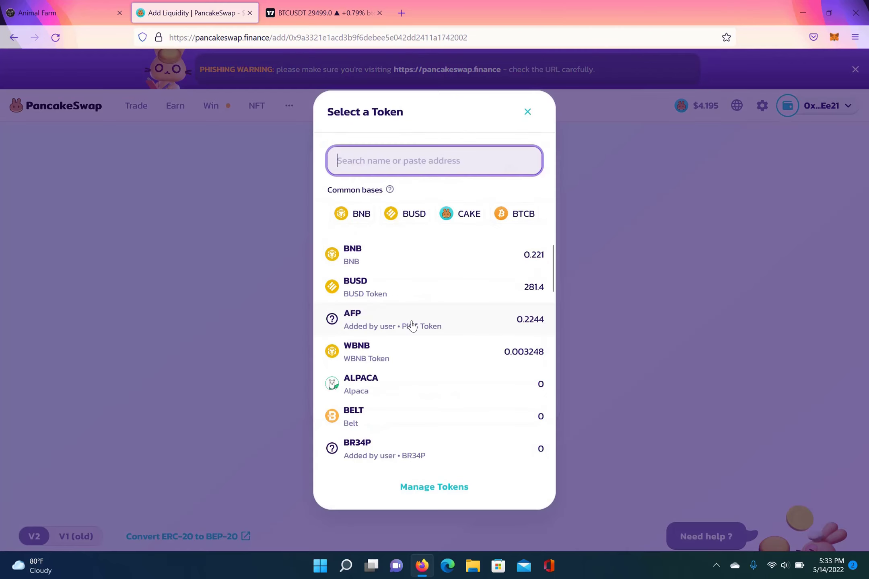
pyautogui.click(355, 288)
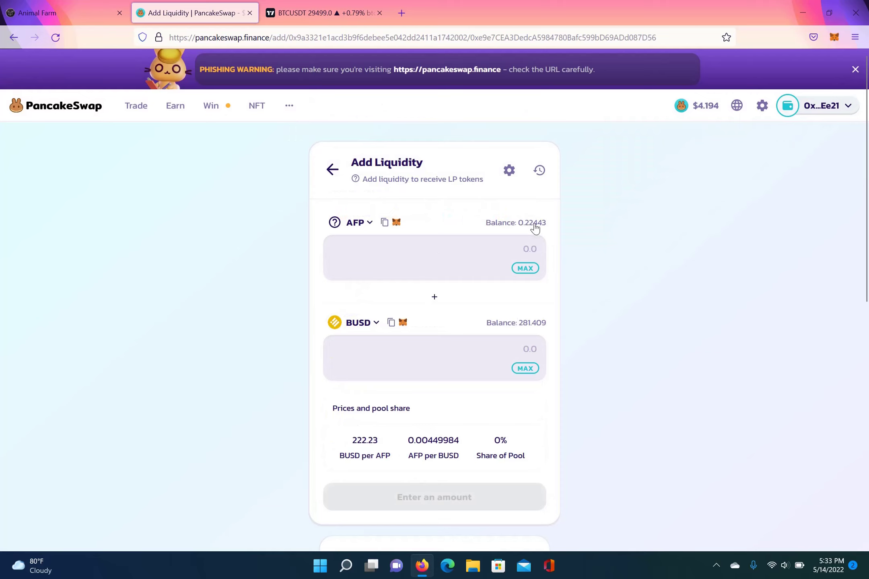
pyautogui.click(524, 268)
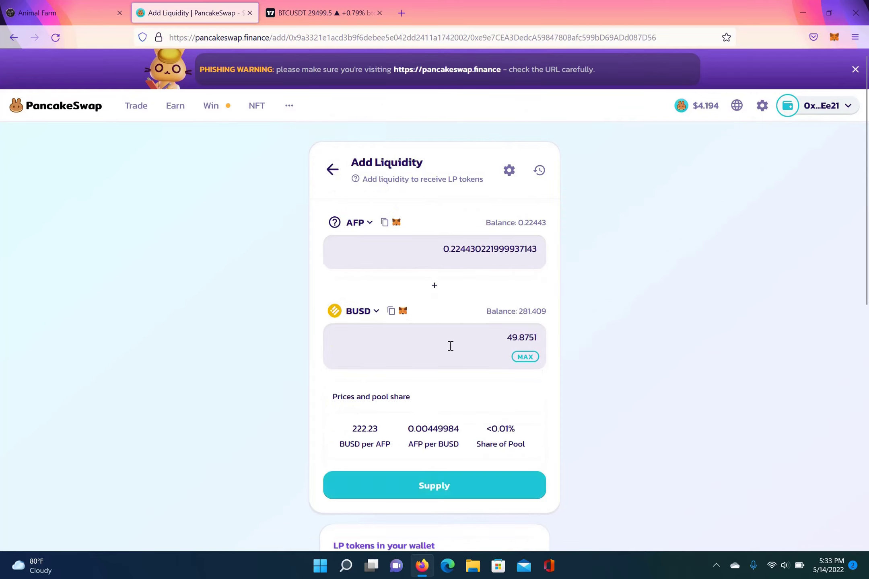
# Supply the AFP and 49.8751 BUSD to the pool, approving and confirming in MetaMask
pyautogui.click(442, 486)
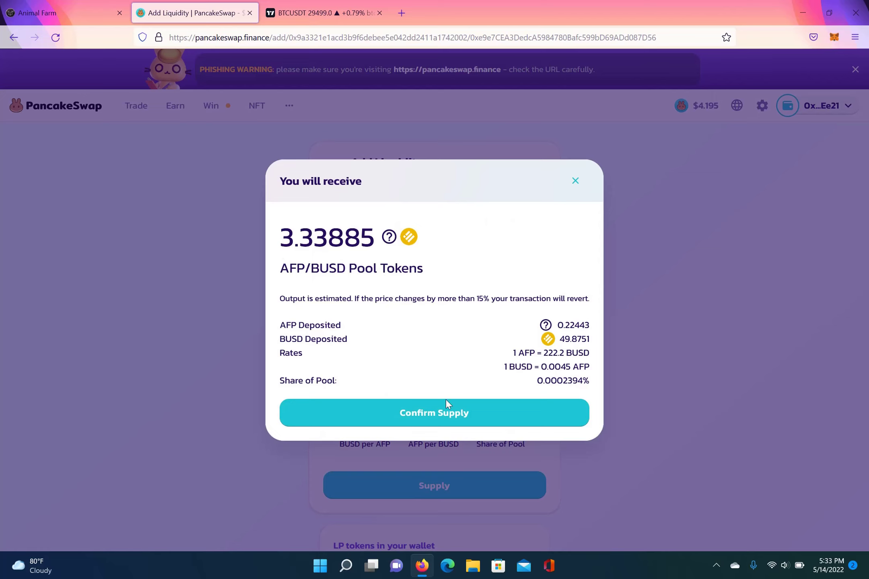
pyautogui.click(443, 414)
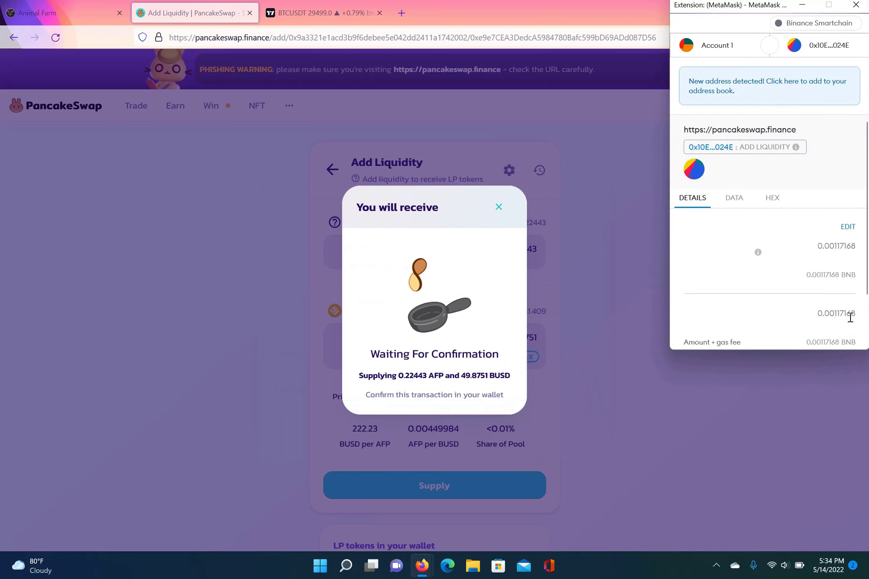
pyautogui.scroll(-2, 865, 344)
pyautogui.click(839, 335)
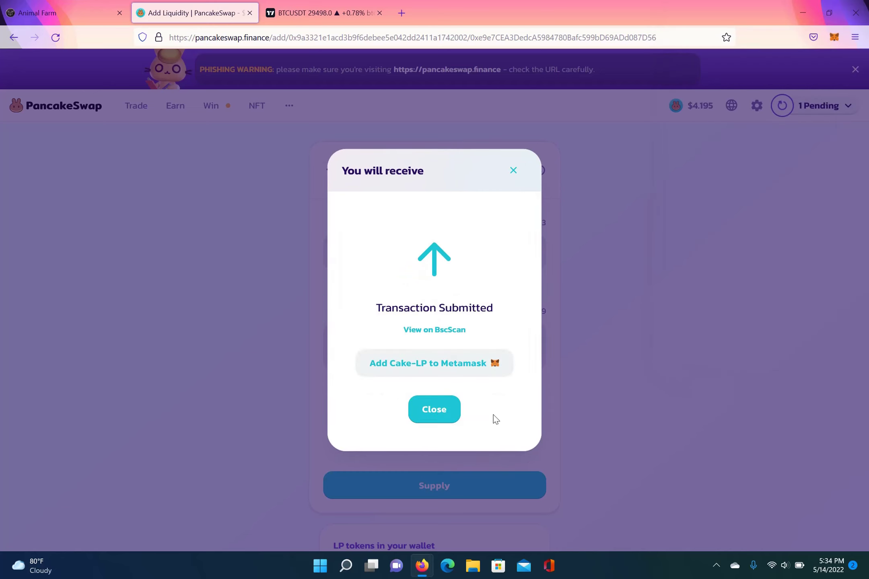
pyautogui.click(438, 416)
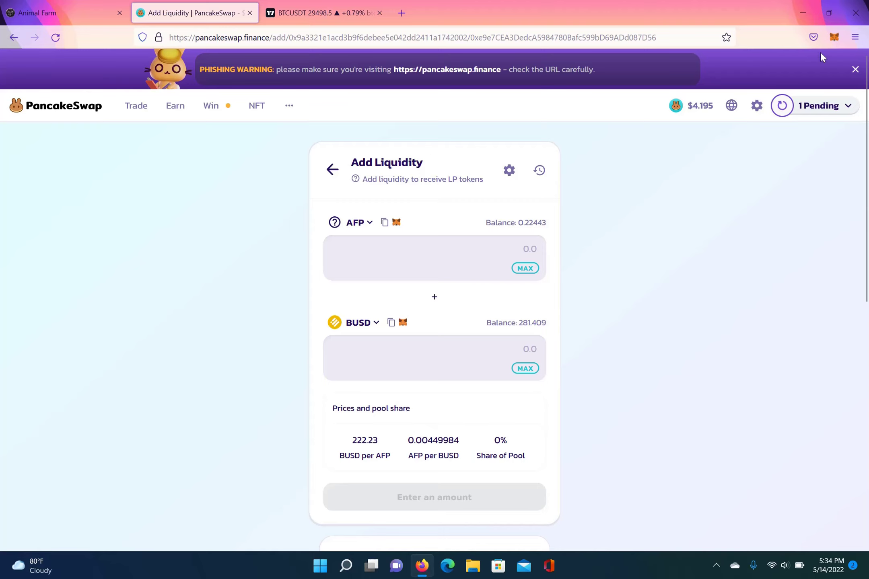
pyautogui.click(834, 37)
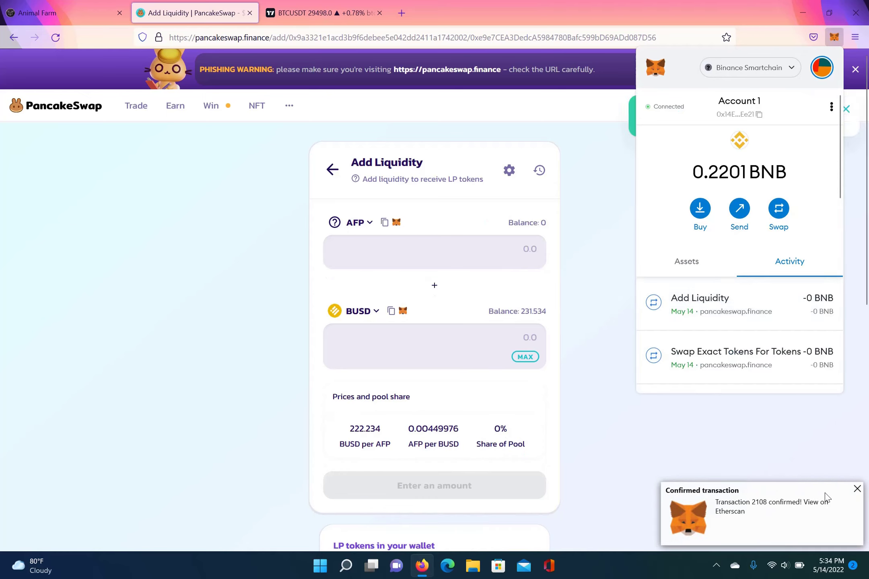
pyautogui.click(857, 490)
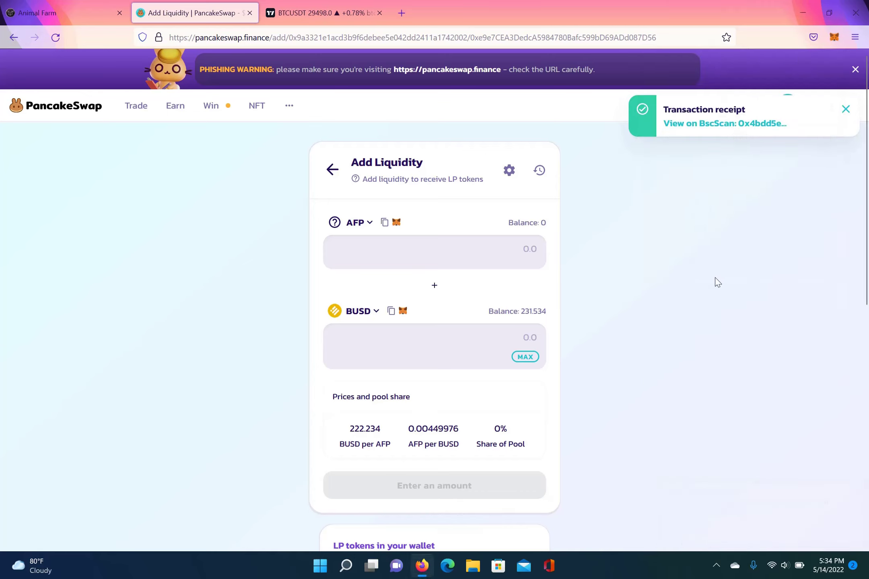
# Scroll down to see the 3.476 AFP-BUSD LP tokens held in the wallet
pyautogui.scroll(-4, 129, 321)
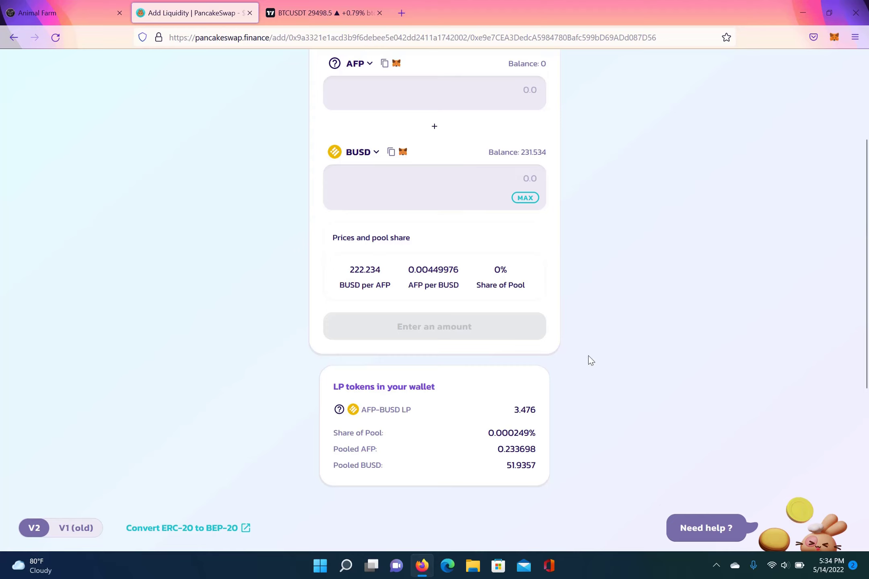
# Close the PancakeSwap tab and reload the Piggy Bank page
pyautogui.scroll(4, 590, 360)
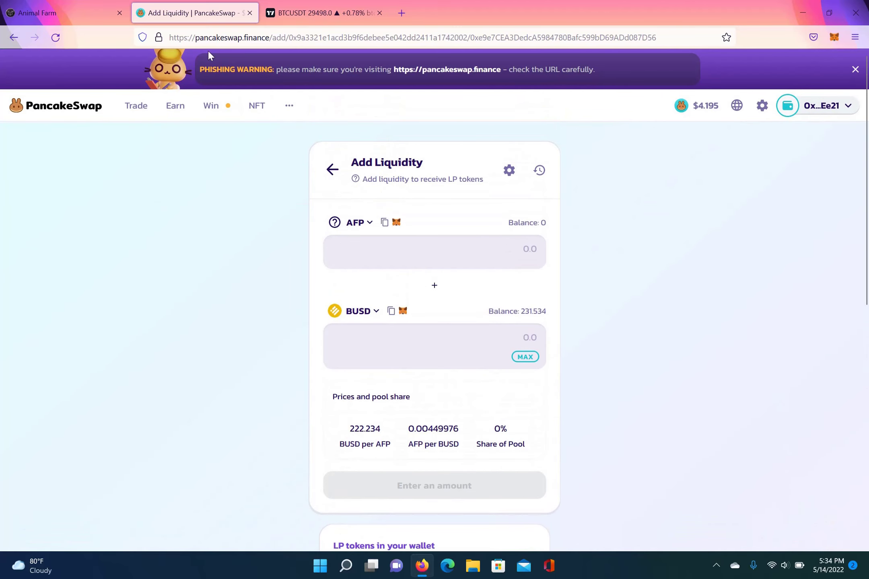
pyautogui.click(250, 13)
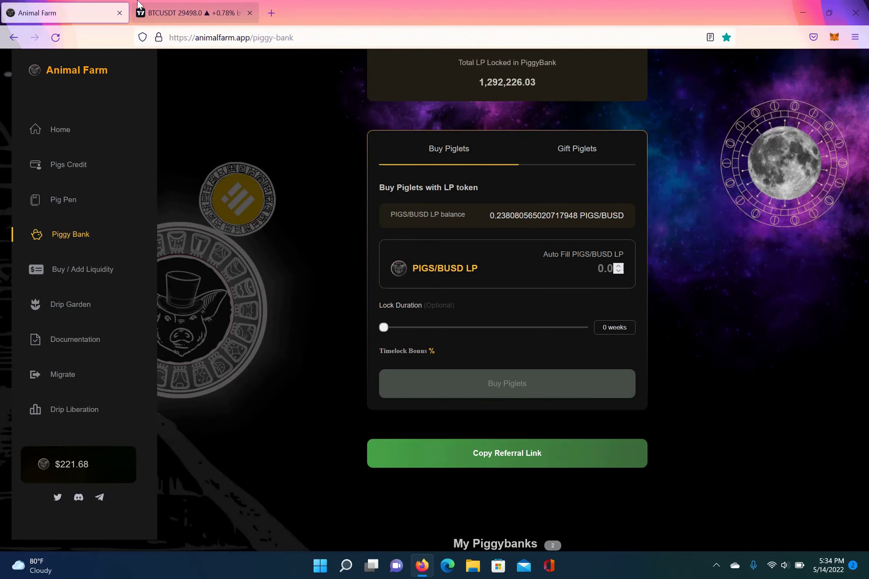
pyautogui.click(61, 35)
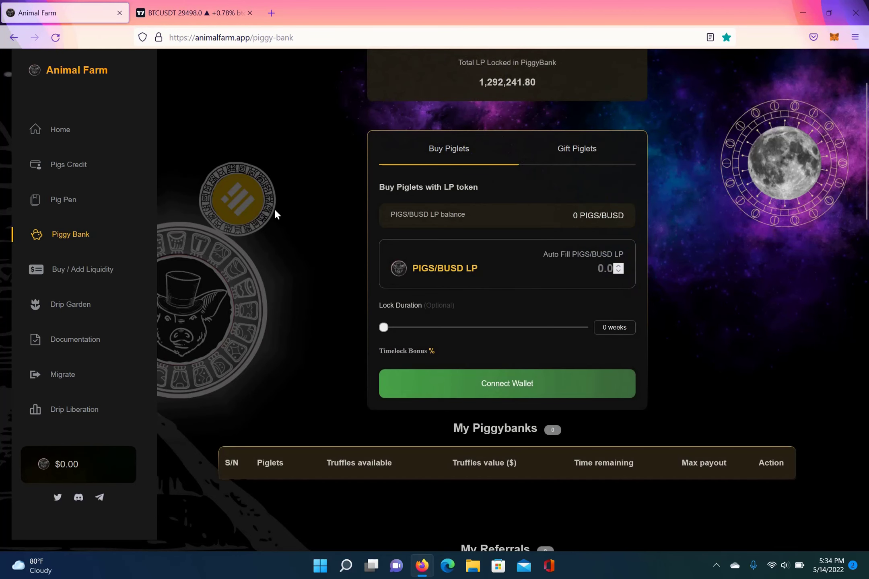
# Connect the MetaMask wallet so the 3.4768 PIGS/BUSD LP balance appears
pyautogui.scroll(3, 813, 275)
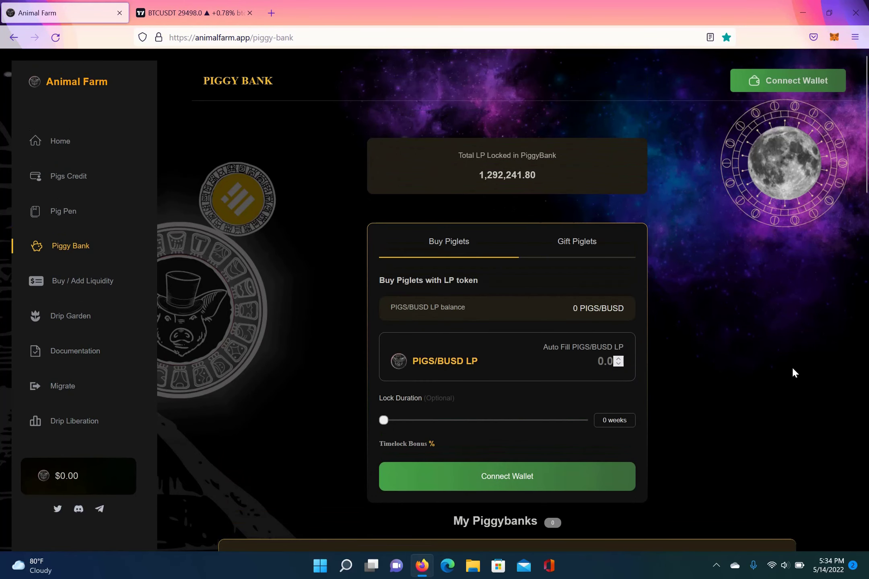
pyautogui.click(499, 478)
pyautogui.click(428, 183)
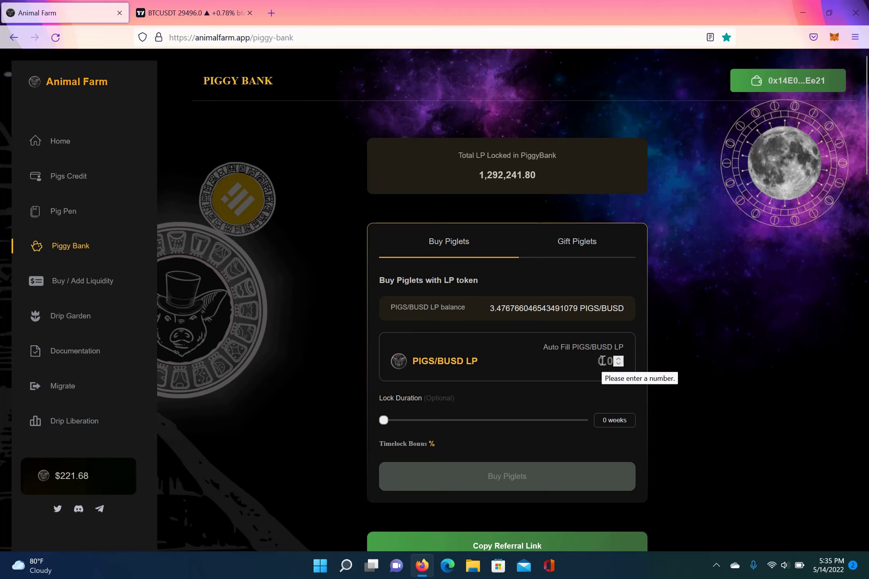
# Enter 3 PIGS/BUSD LP and set the lock duration to 6 weeks for a 15% bonus
pyautogui.click(619, 359)
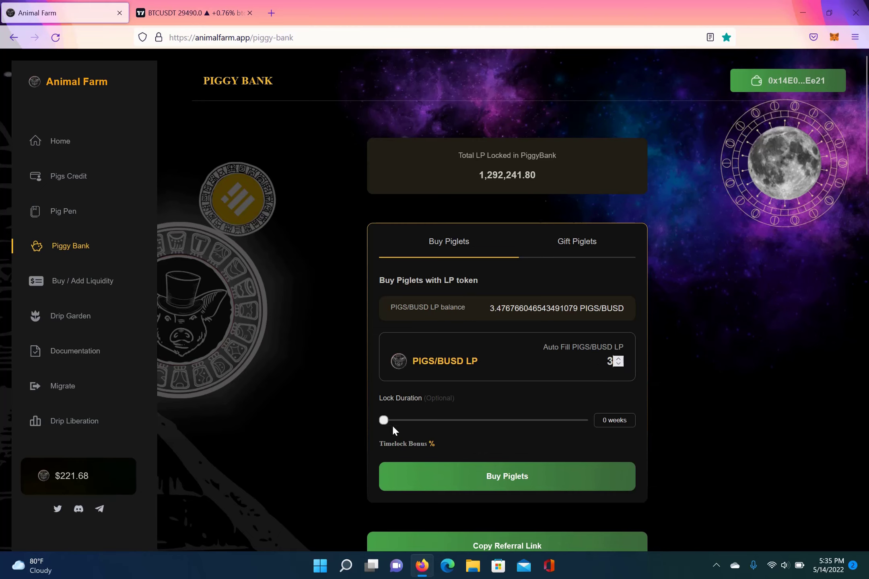
pyautogui.moveTo(385, 424); pyautogui.dragTo(394, 429)
pyautogui.moveTo(394, 430); pyautogui.dragTo(393, 430)
# Buy Piglets with the 3 LP, acknowledge the deposit and confirm it in MetaMask
pyautogui.click(505, 483)
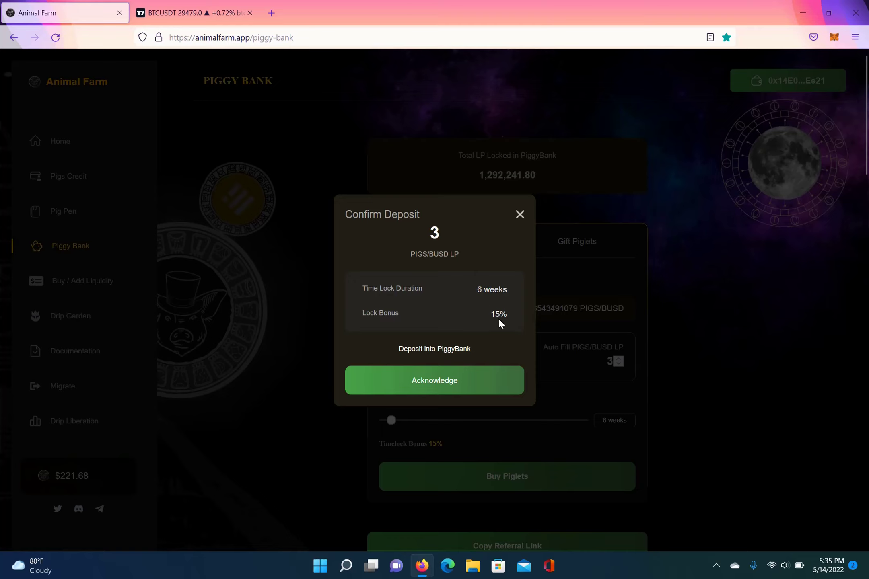
pyautogui.click(438, 383)
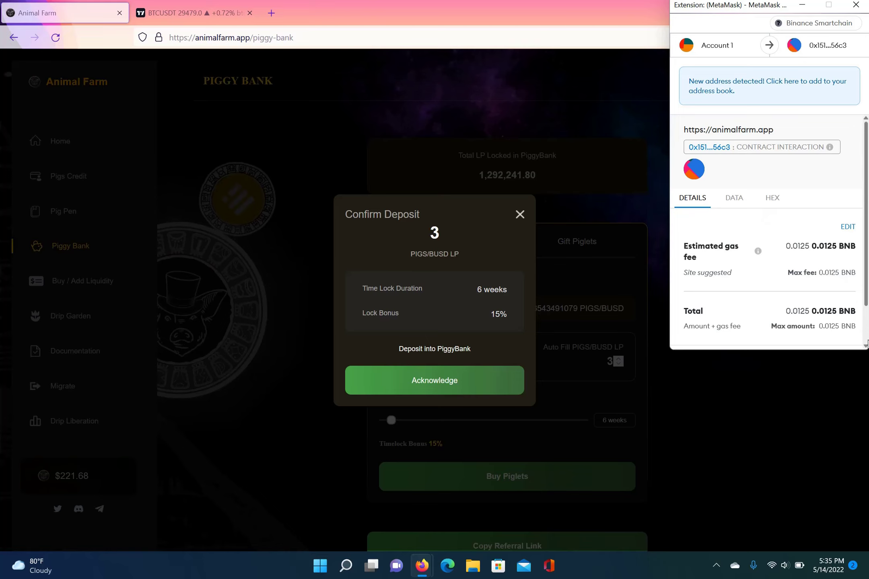
pyautogui.scroll(-2, 861, 344)
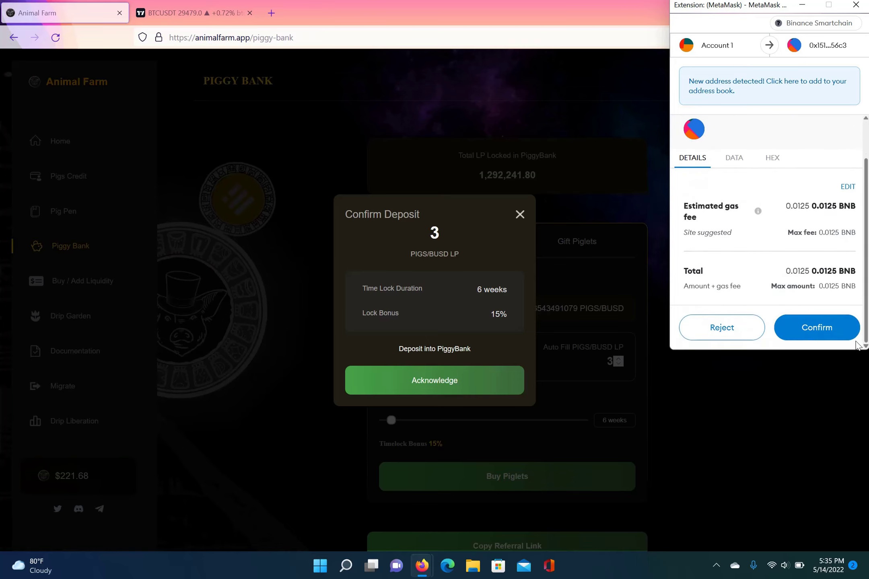
pyautogui.click(819, 333)
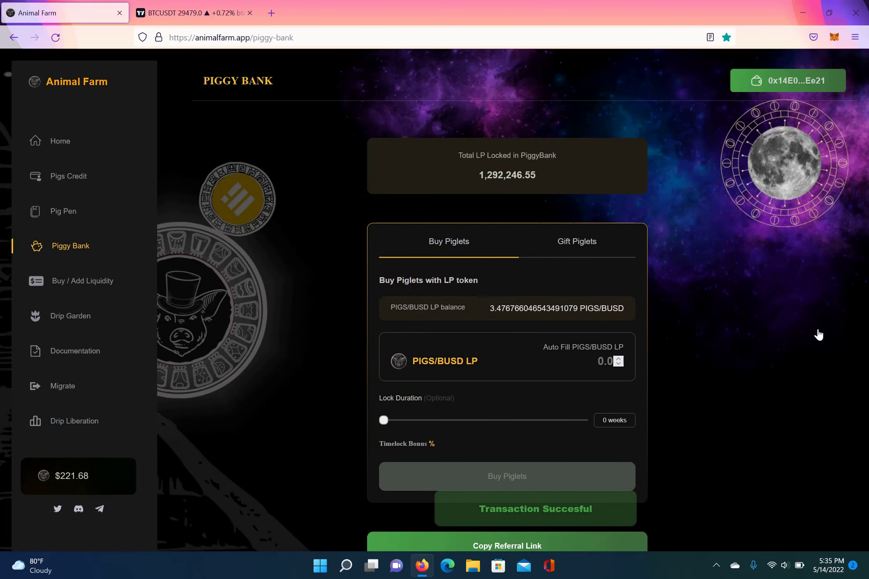
pyautogui.scroll(-7, 819, 335)
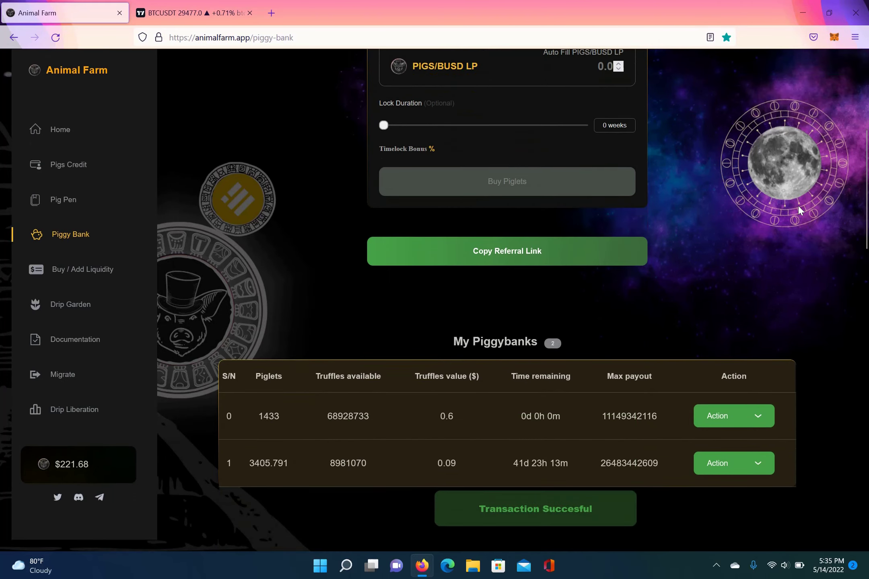
pyautogui.scroll(-2, 798, 206)
pyautogui.scroll(8, 799, 218)
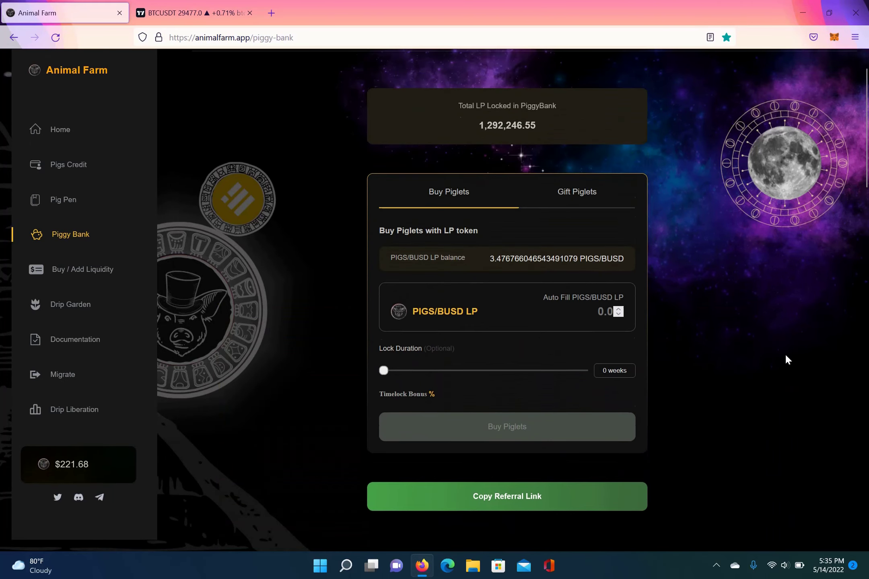
pyautogui.scroll(1, 785, 364)
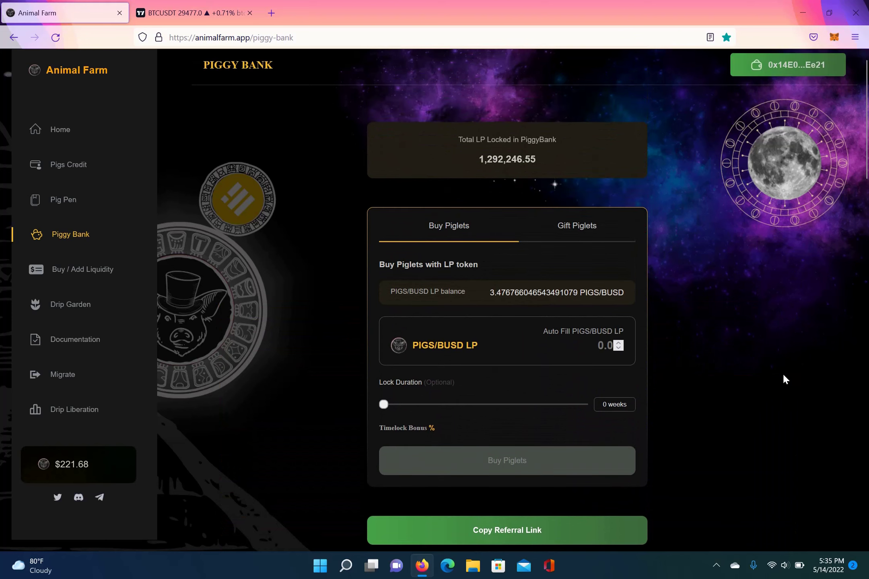
pyautogui.click(834, 38)
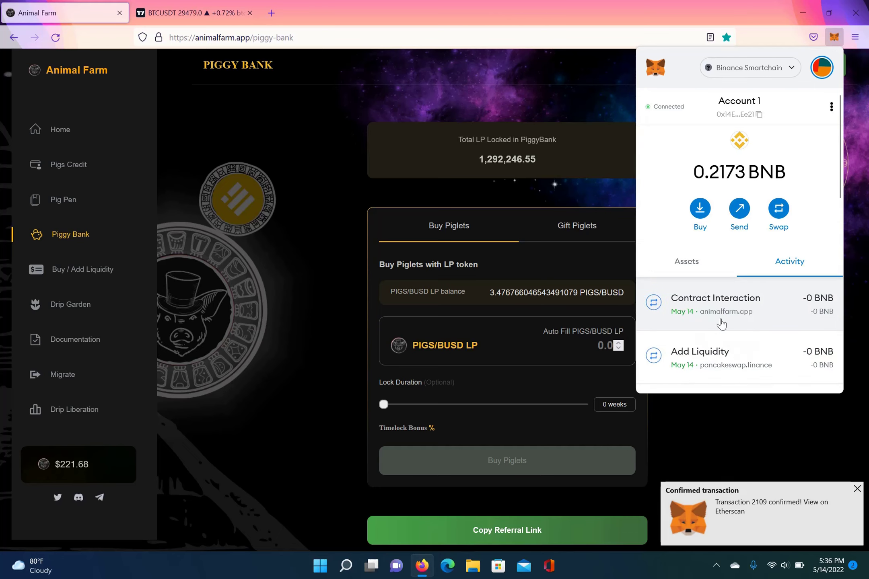
pyautogui.click(856, 489)
pyautogui.click(817, 472)
pyautogui.scroll(-10, 820, 236)
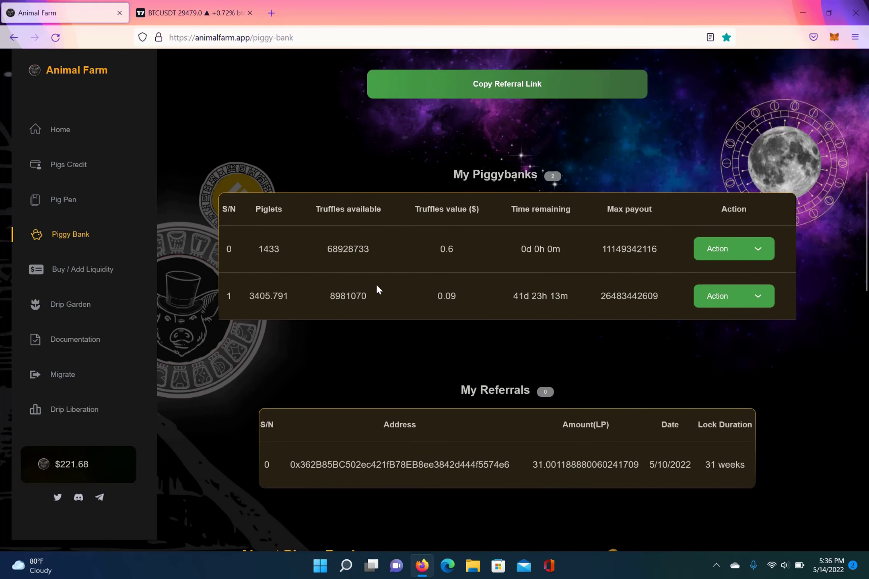
# Reload the Piggy Bank page and reconnect MetaMask, showing 0.4768 PIGS/BUSD LP remaining
pyautogui.click(55, 37)
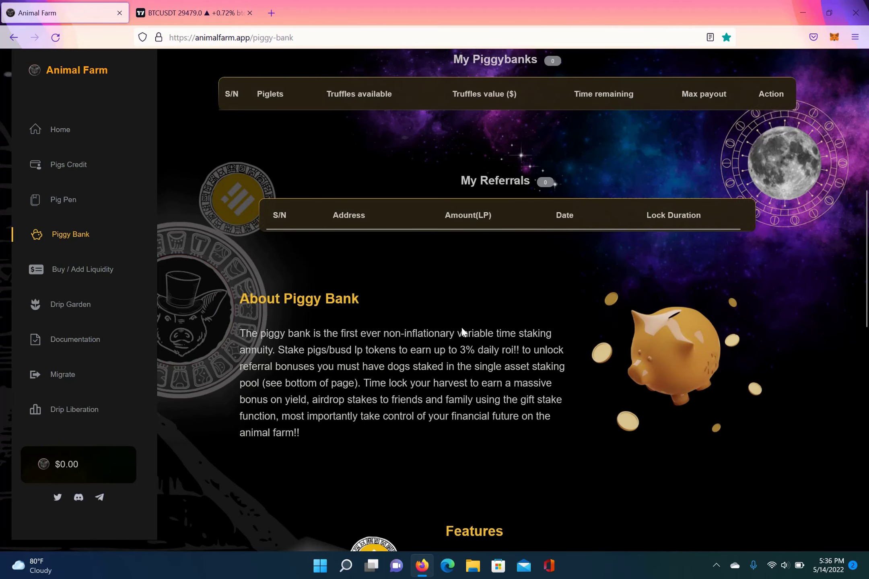
pyautogui.scroll(7, 797, 431)
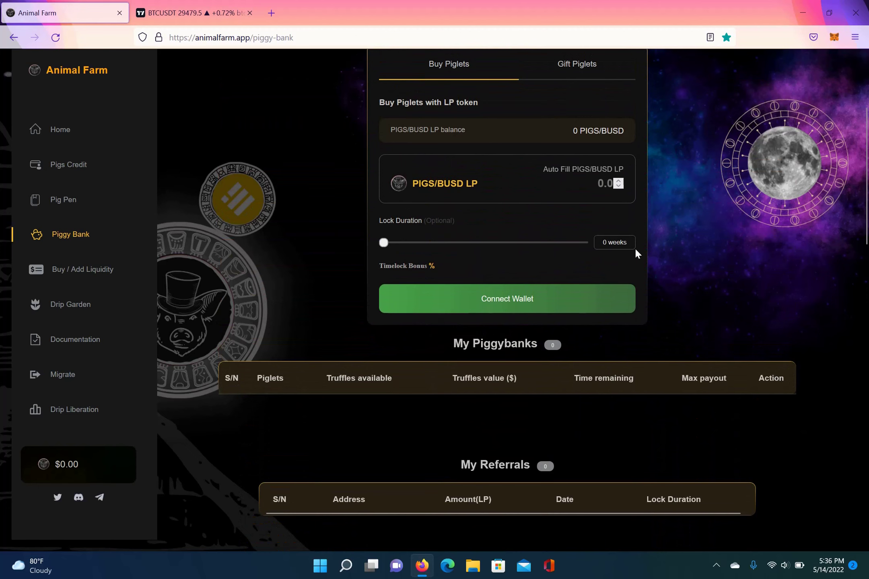
pyautogui.click(519, 295)
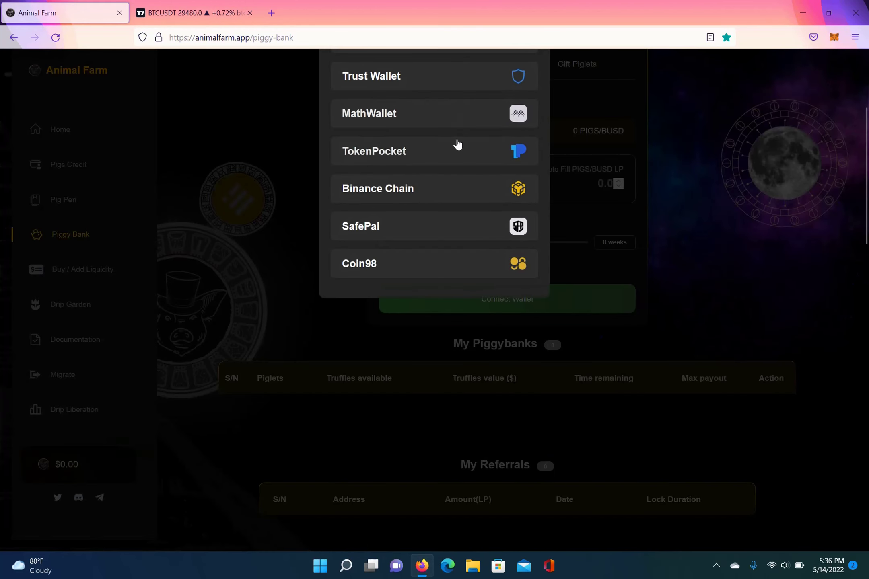
pyautogui.scroll(5, 774, 345)
pyautogui.click(791, 294)
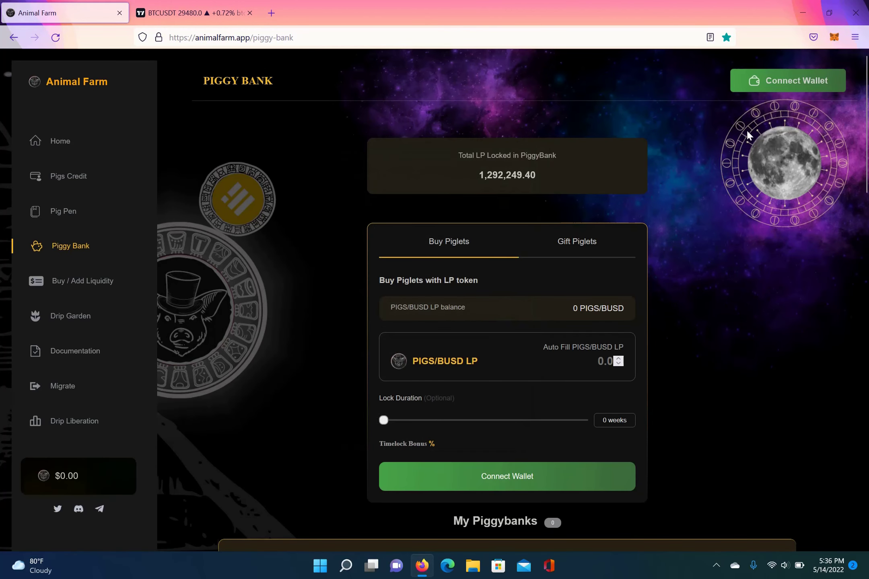
pyautogui.click(803, 85)
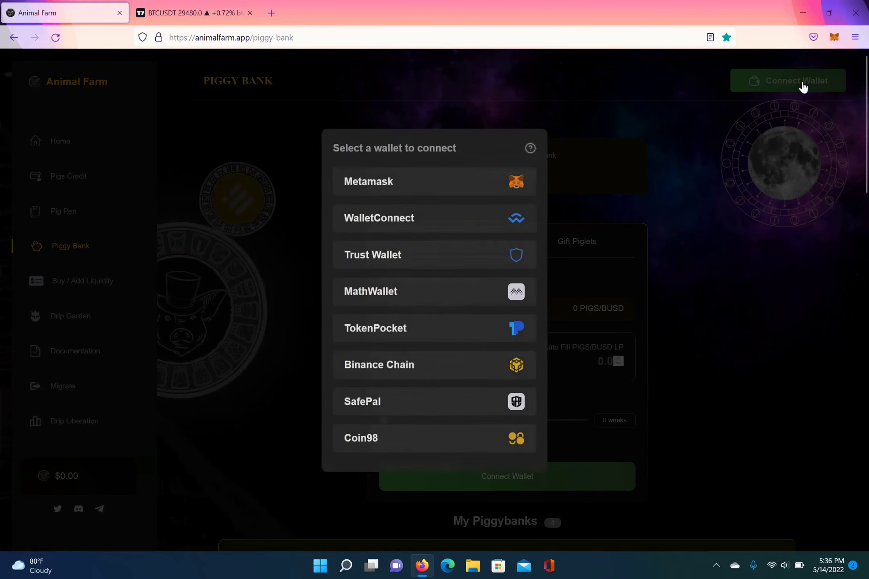
pyautogui.click(479, 182)
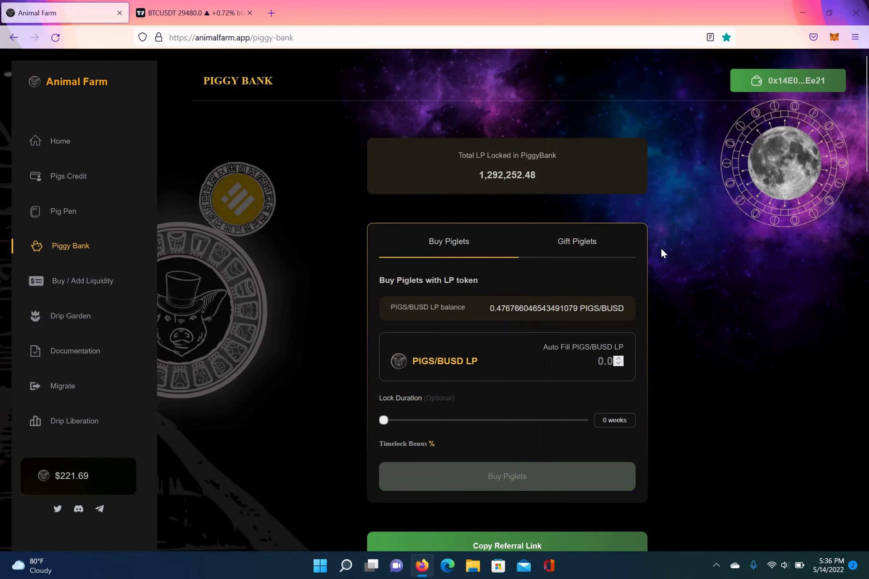
# Scroll to My Piggybanks to view the new 3407.372-piglet stake with 41d 23h 59m left
pyautogui.scroll(-2, 694, 407)
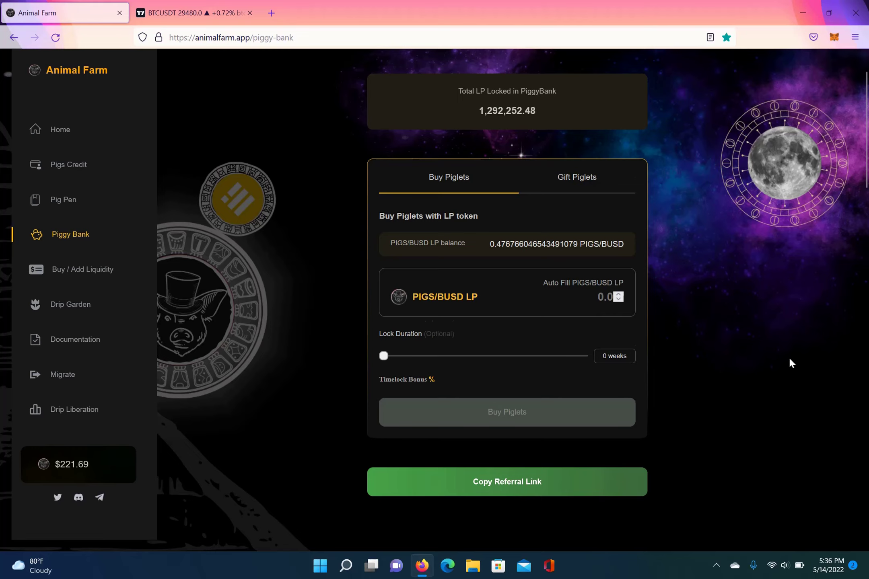
pyautogui.scroll(-8, 709, 416)
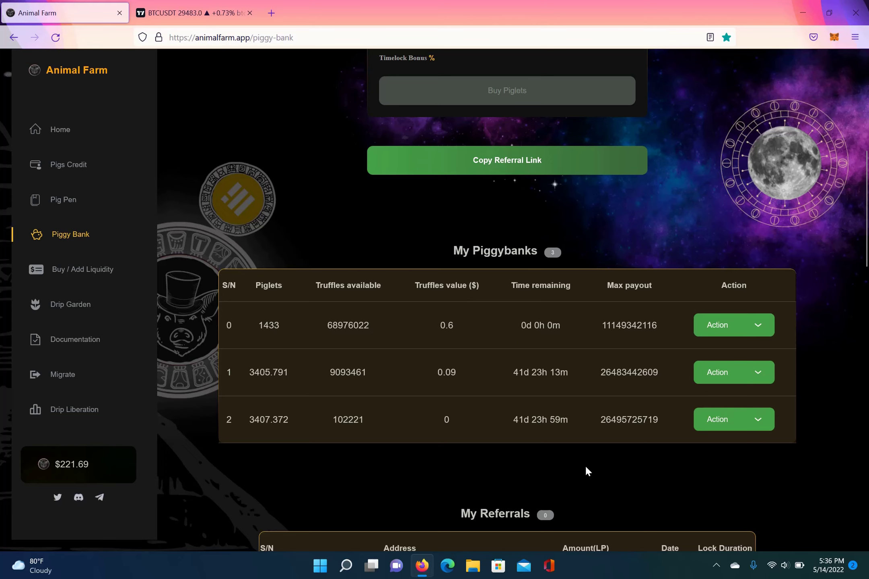
pyautogui.scroll(1, 595, 468)
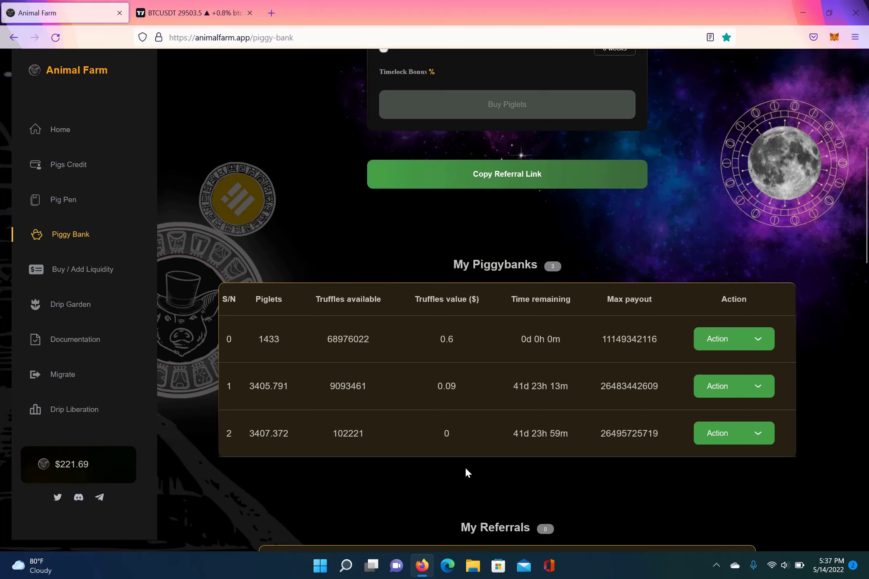
pyautogui.scroll(5, 464, 466)
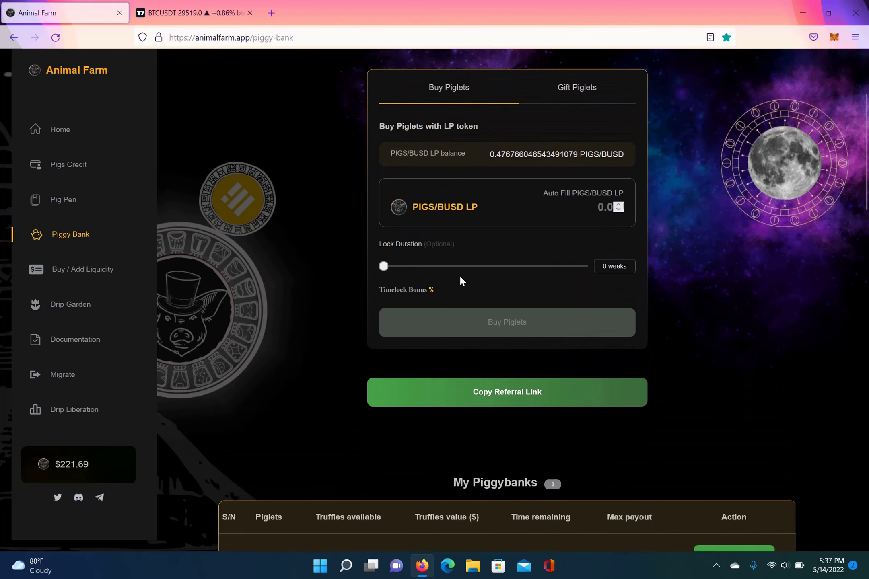
pyautogui.scroll(-6, 547, 467)
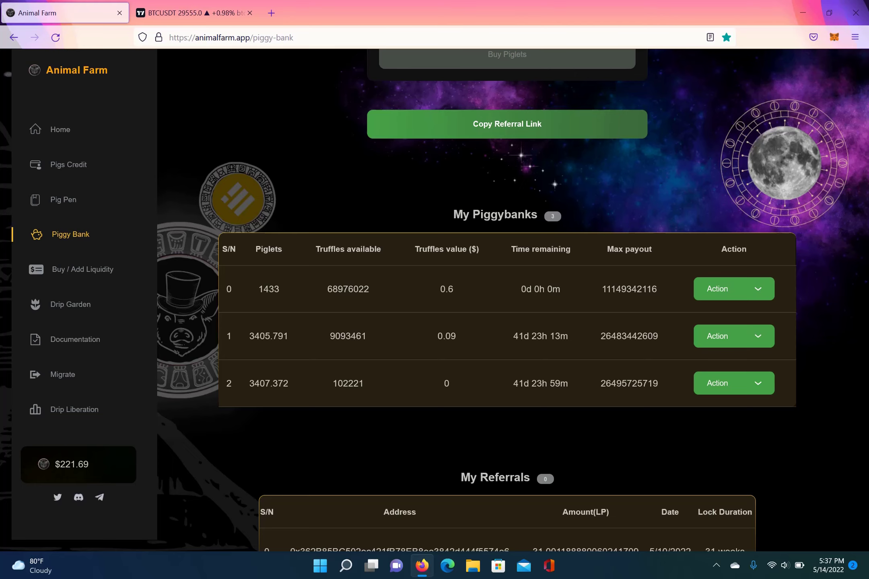
pyautogui.scroll(3, 836, 300)
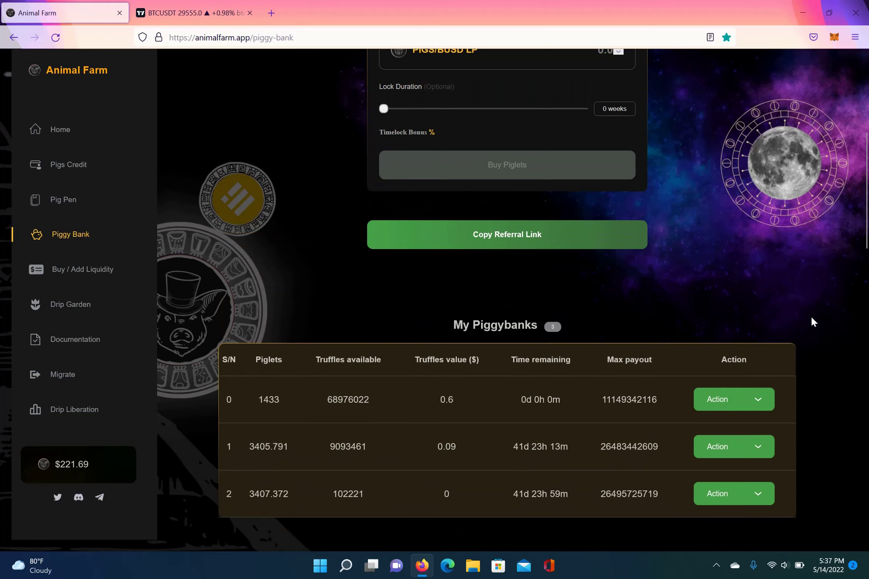
pyautogui.click(718, 568)
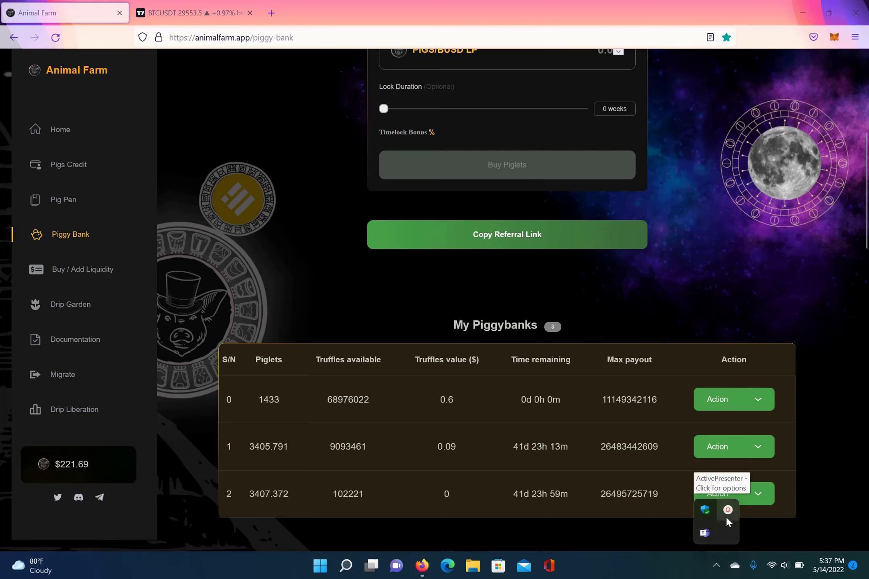